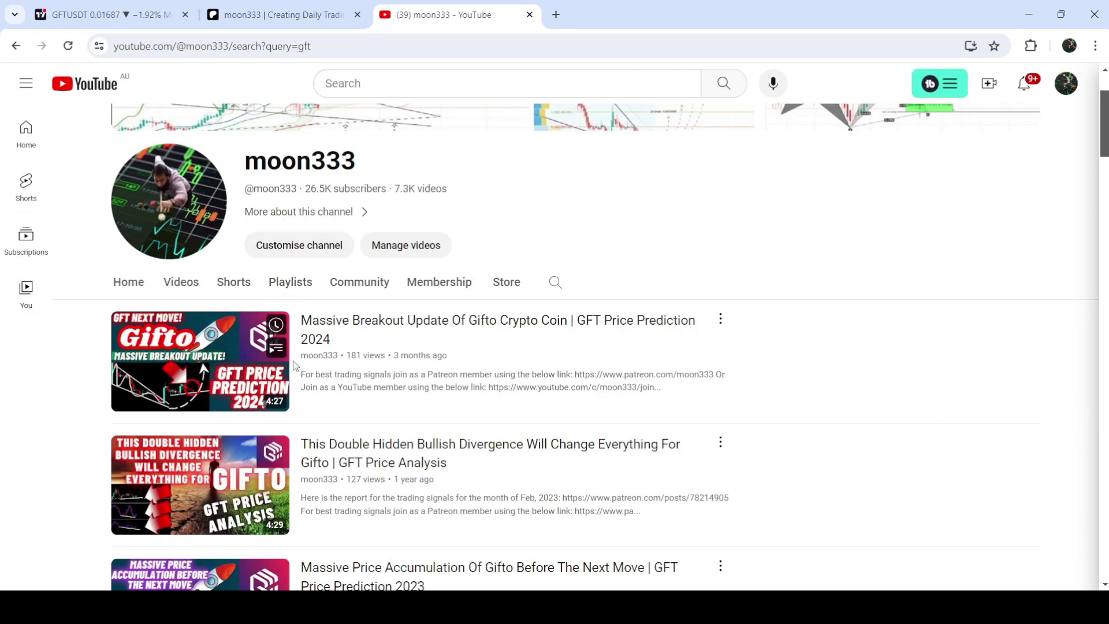
Step: On the enlarged GFTUSDT weekly chart, brush-circle the May '23 low, late-2023 lows and Apr–May '24 candles
left_click(109, 14)
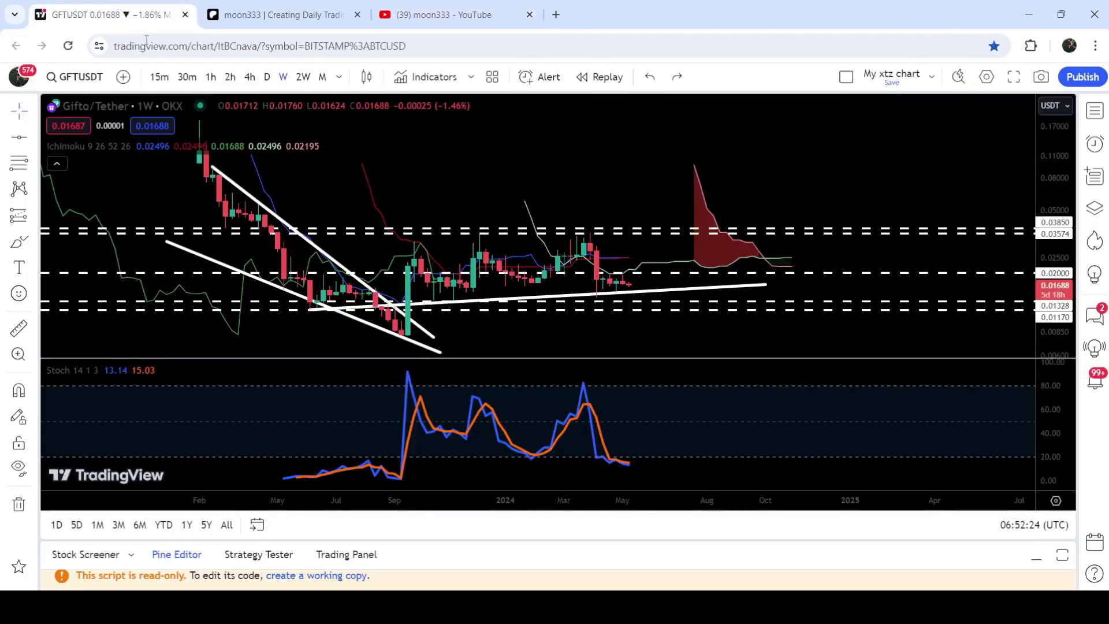
double_click(622, 196)
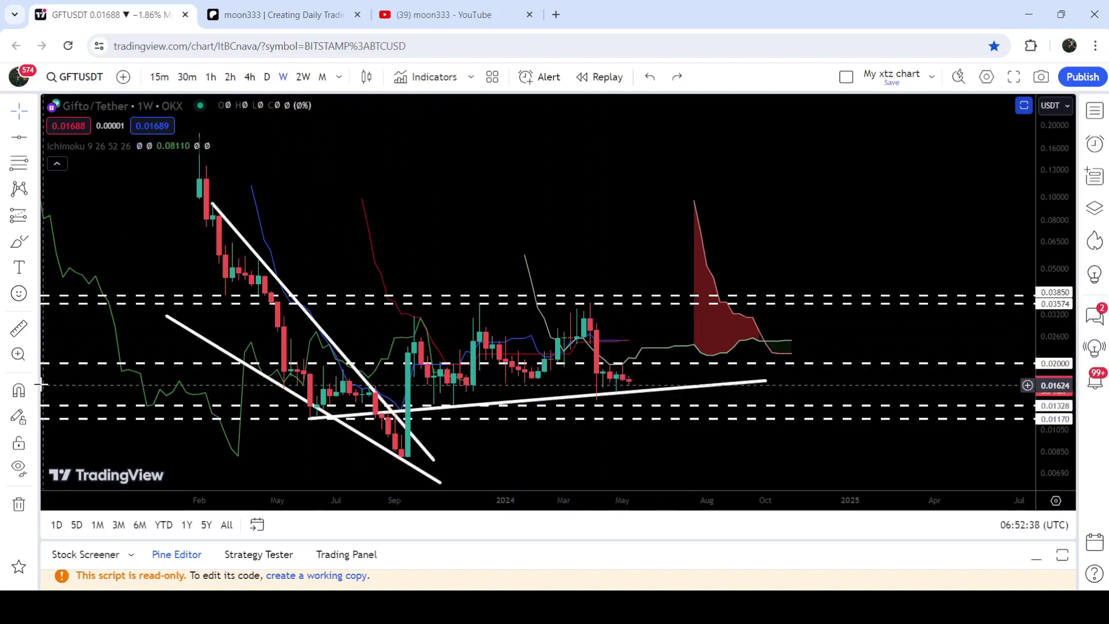
left_click(15, 246)
left_click_drag(297, 414, 297, 415)
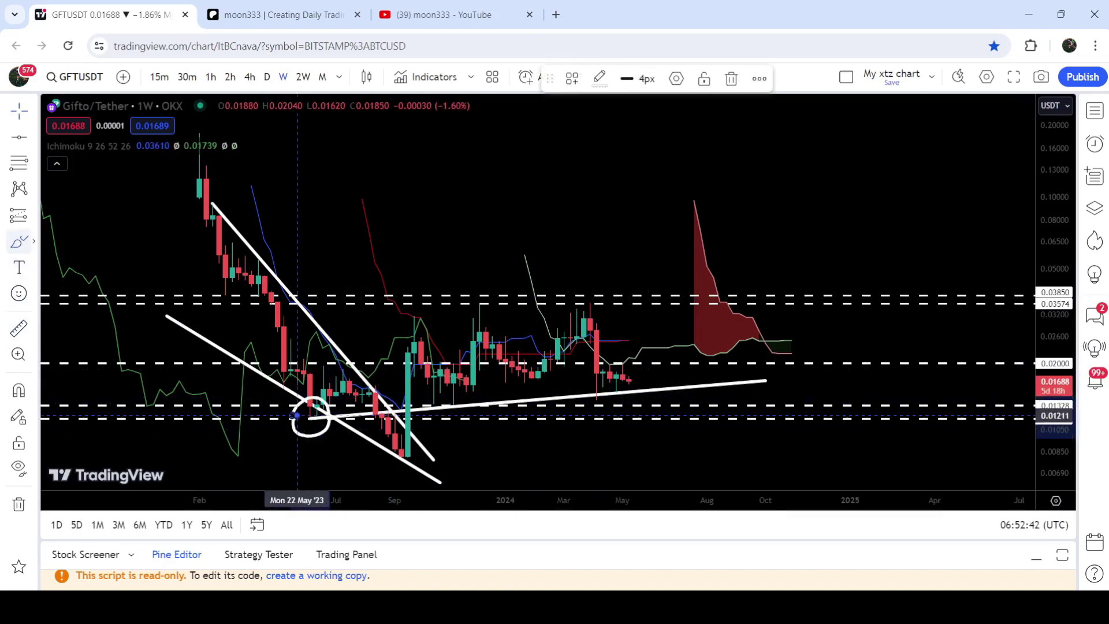
left_click_drag(420, 404, 446, 406)
mouse_move(582, 371)
left_mouse_down()
mouse_move(622, 367)
mouse_move(576, 373)
left_mouse_up()
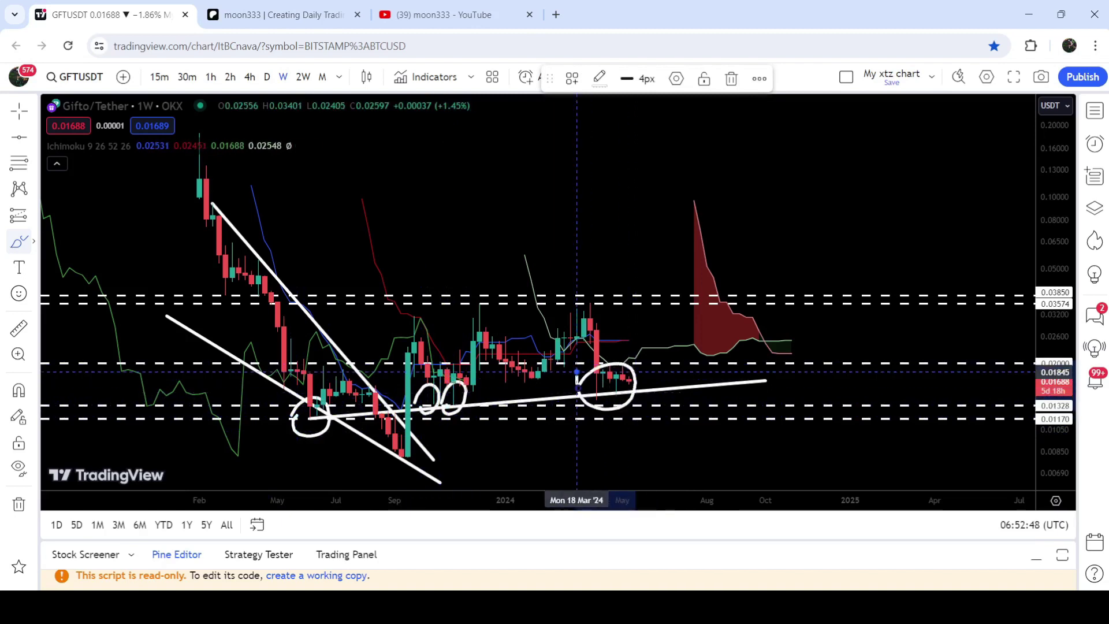
Step: Undo the trial circles and re-enlarge the price pane with the Stochastic hidden
key("ctrl+z")
key("ctrl+z")
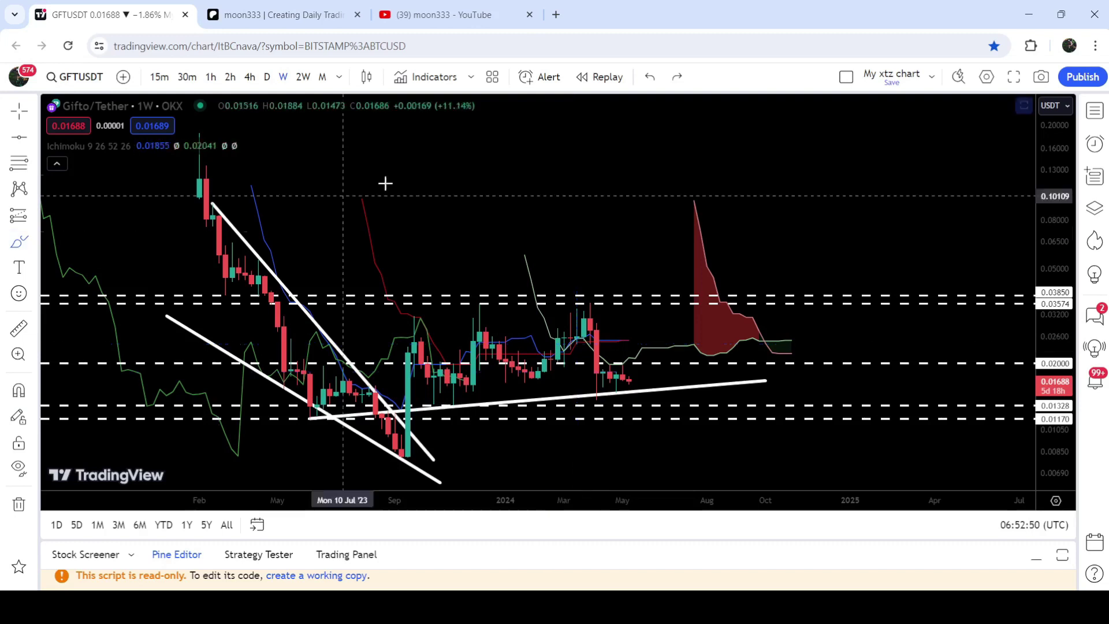
key("ctrl+z")
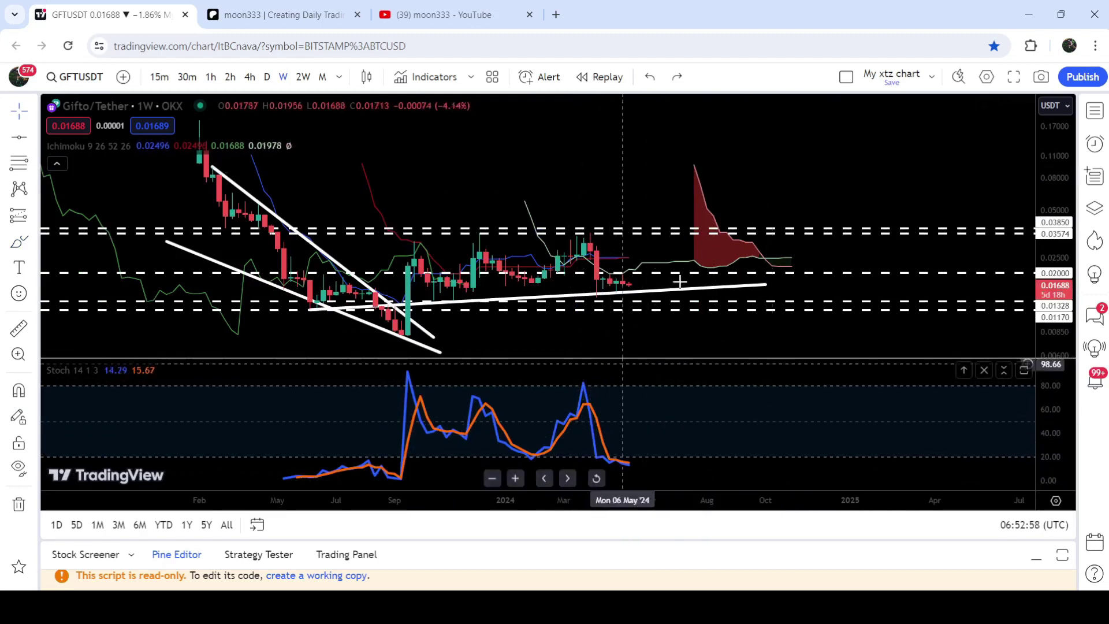
double_click(860, 138)
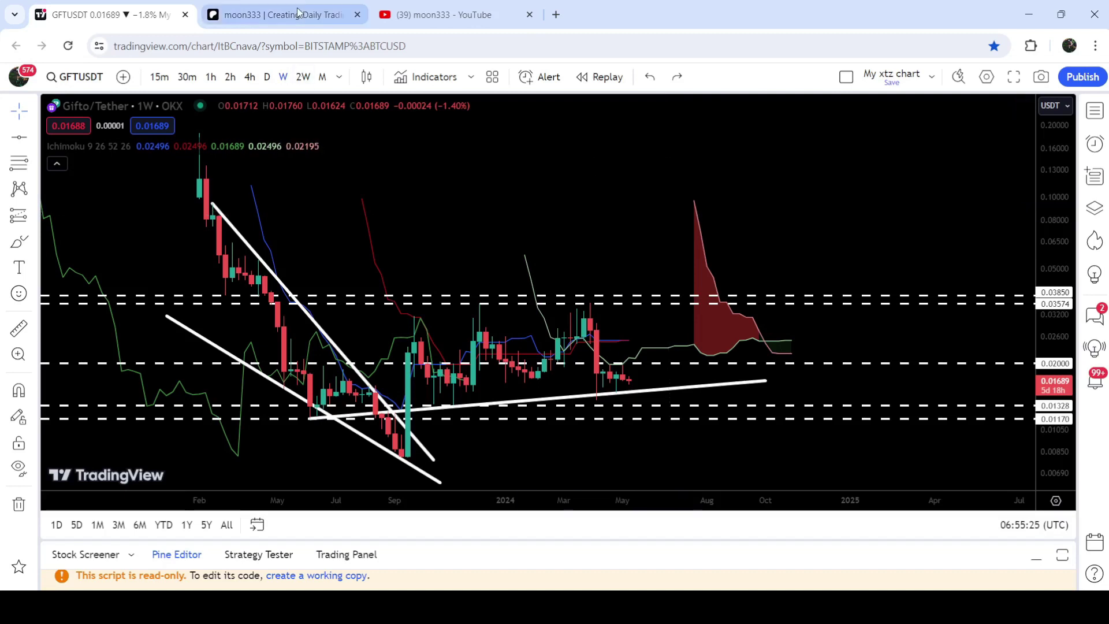
left_click(314, 16)
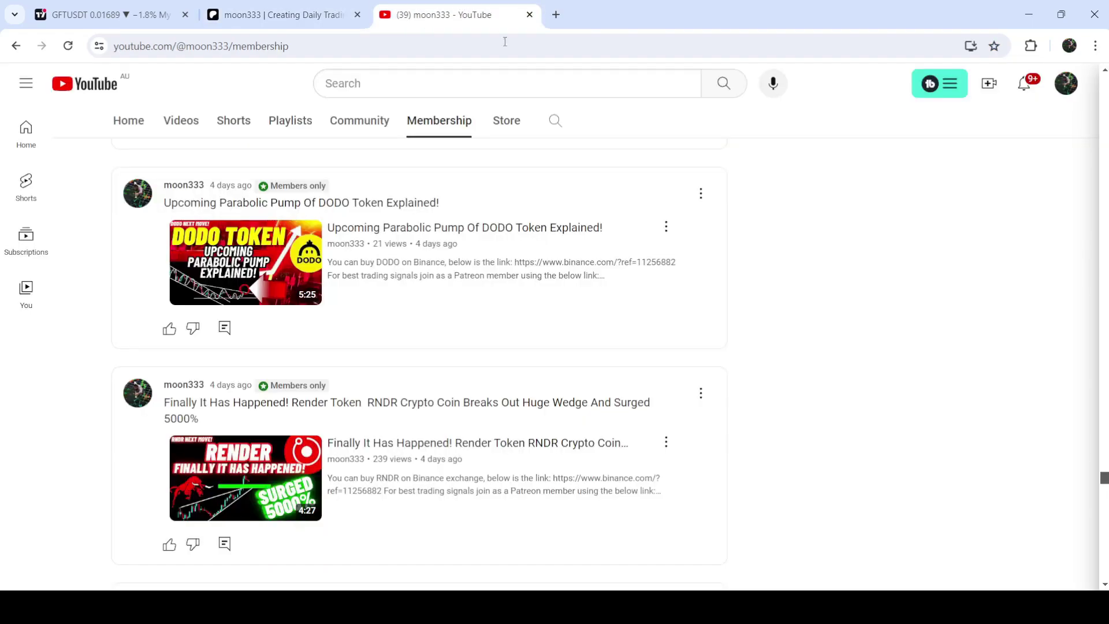
Step: Scroll through the YouTube channel's membership posts feed, then go back to the Patreon Gifto post
left_click(456, 14)
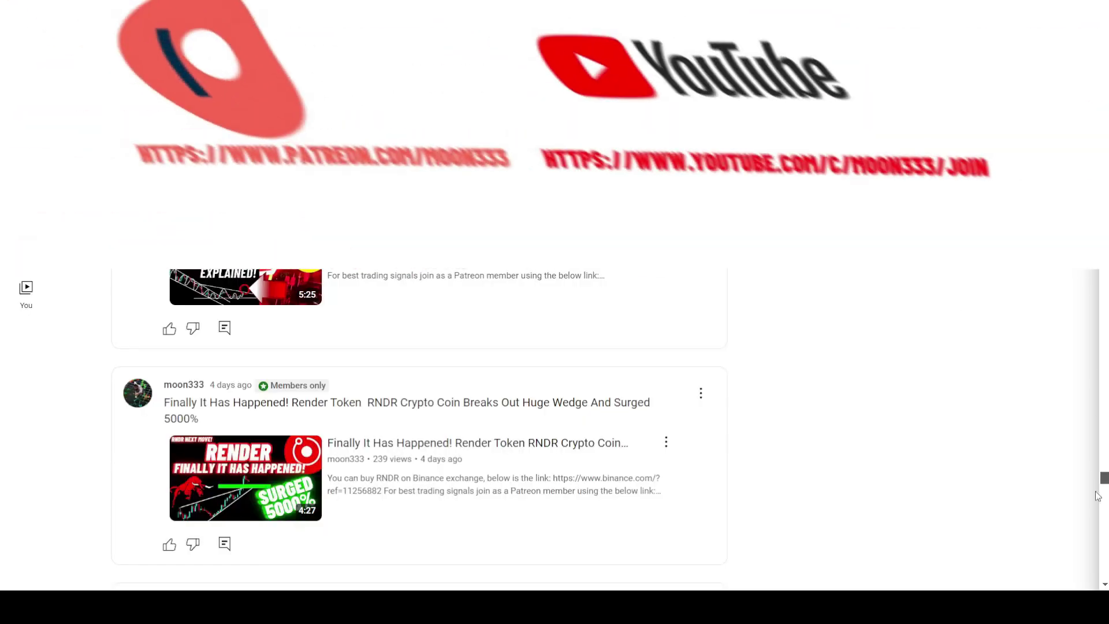
scroll(463, 170, "up", 10)
scroll(418, 427, "down", 15)
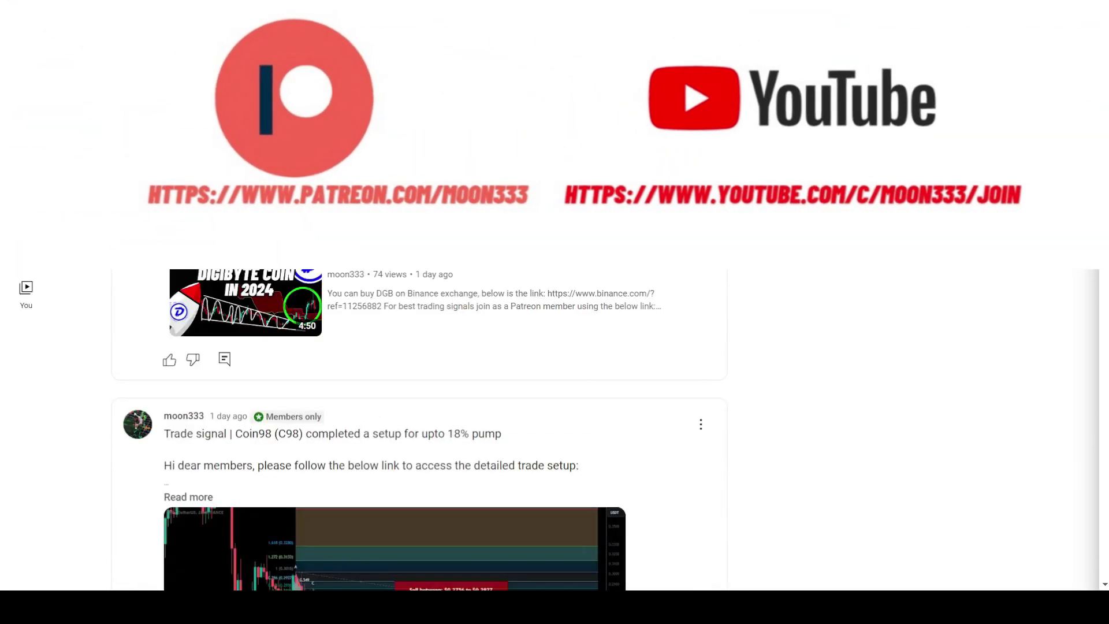
scroll(1076, 452, "down", 15)
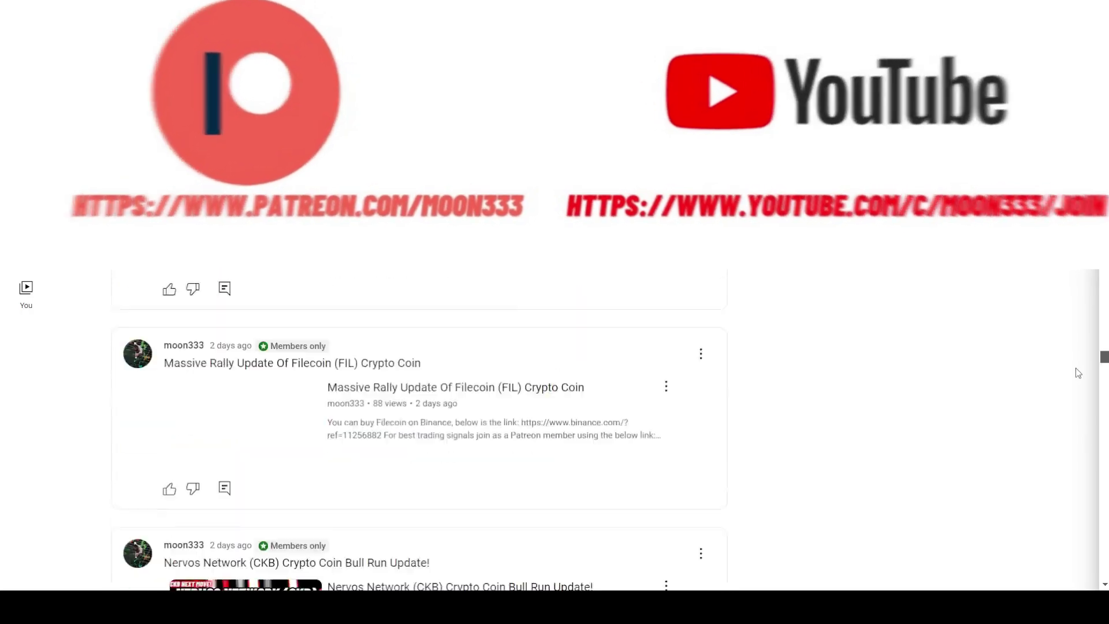
scroll(1085, 540, "down", 10)
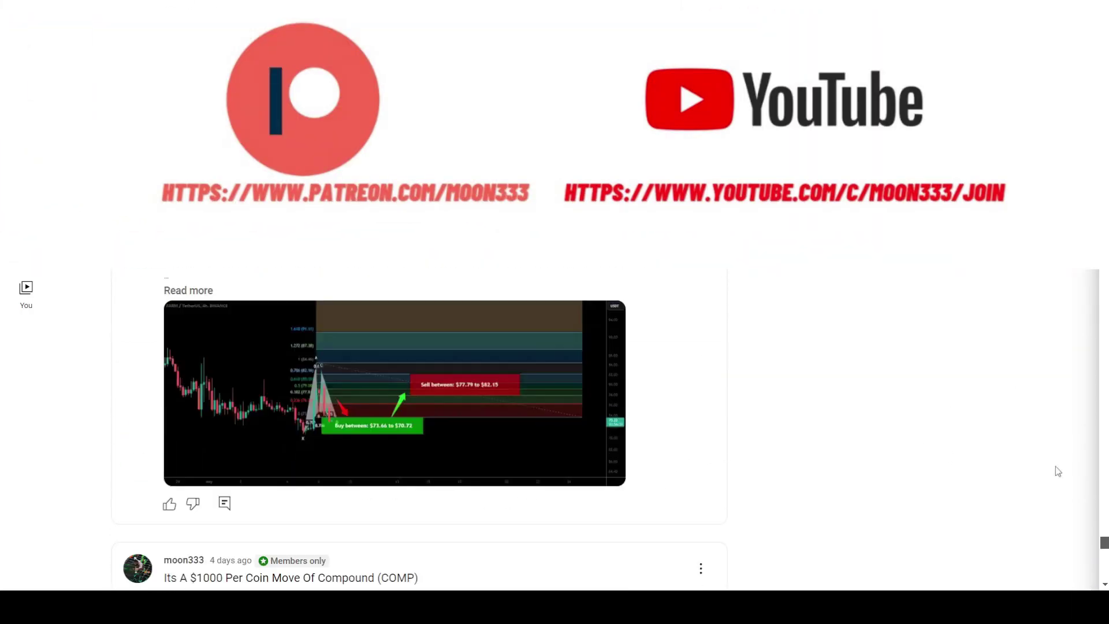
scroll(989, 442, "down", 10)
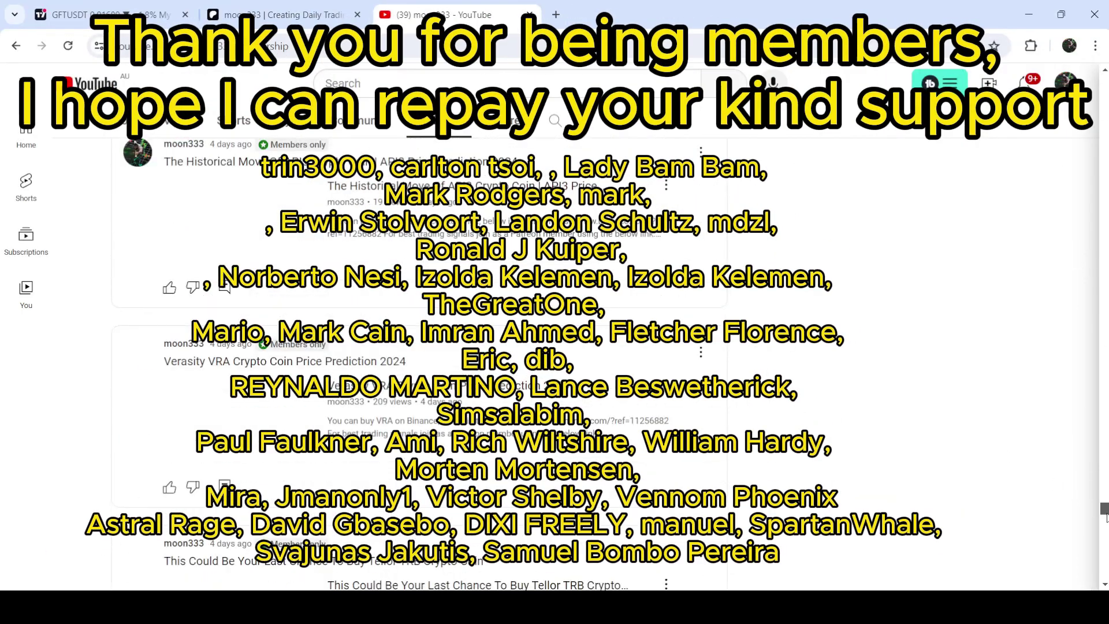
scroll(1104, 543, "down", 15)
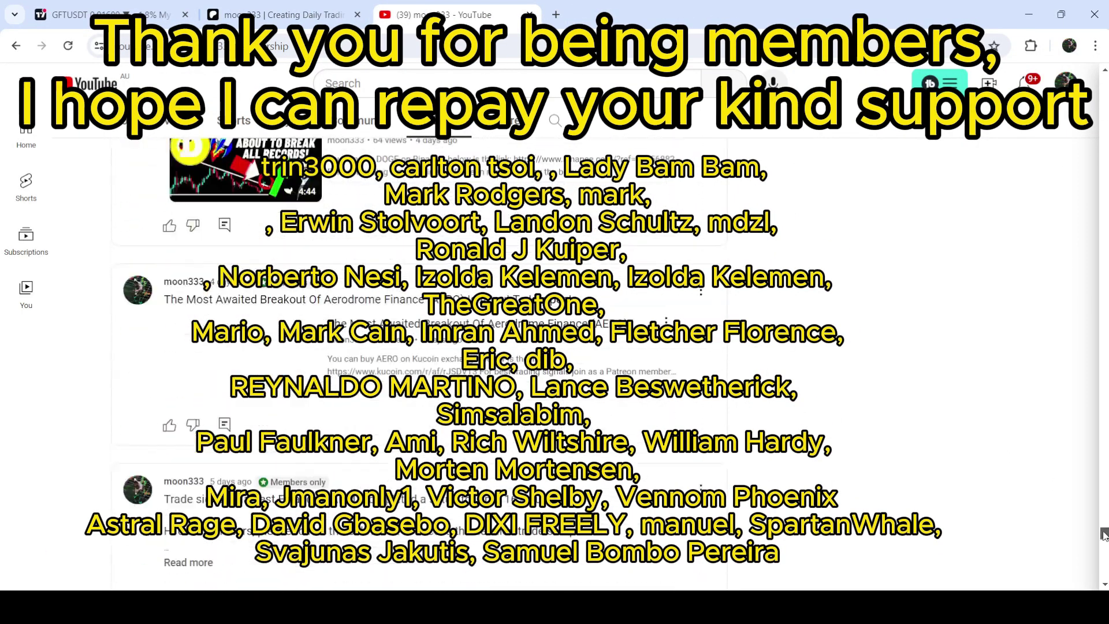
scroll(1104, 543, "down", 6)
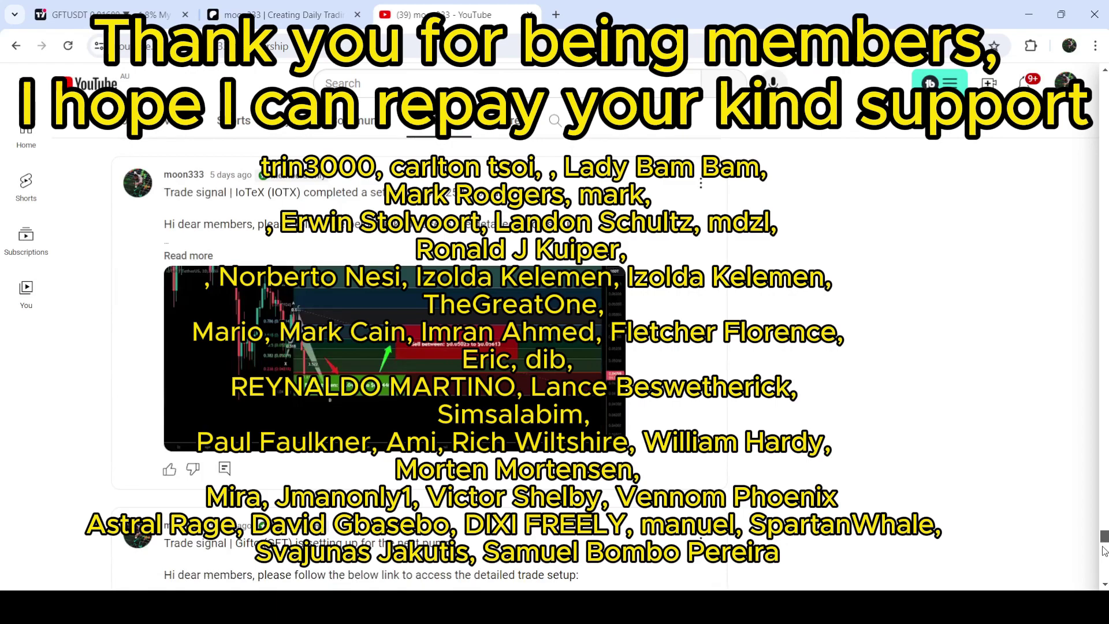
scroll(1104, 550, "down", 8)
scroll(1102, 557, "up", 2)
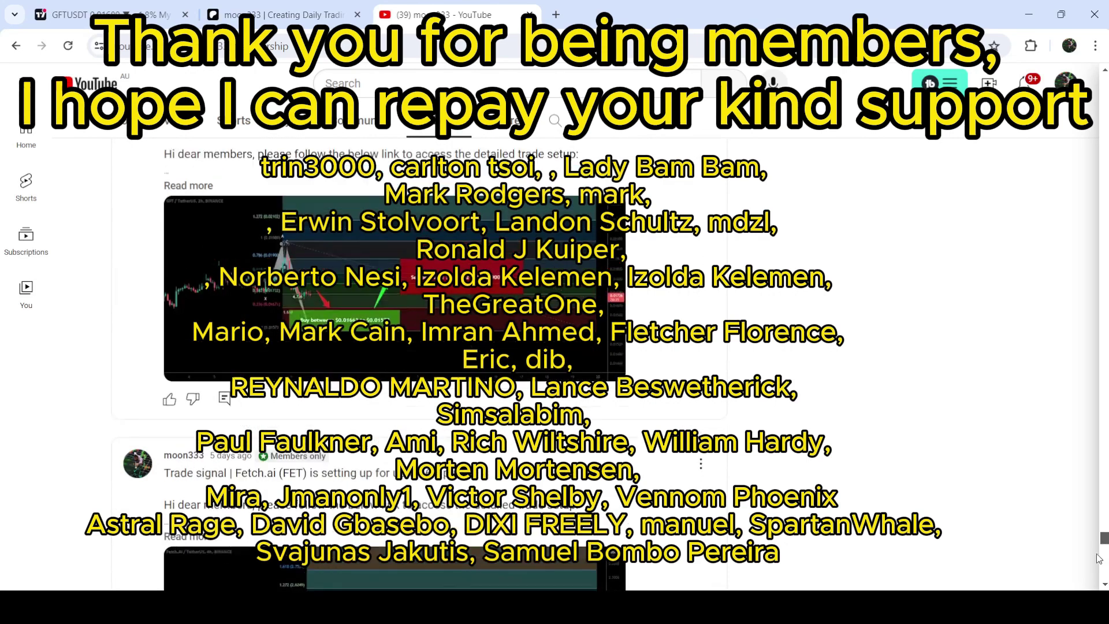
left_click(292, 13)
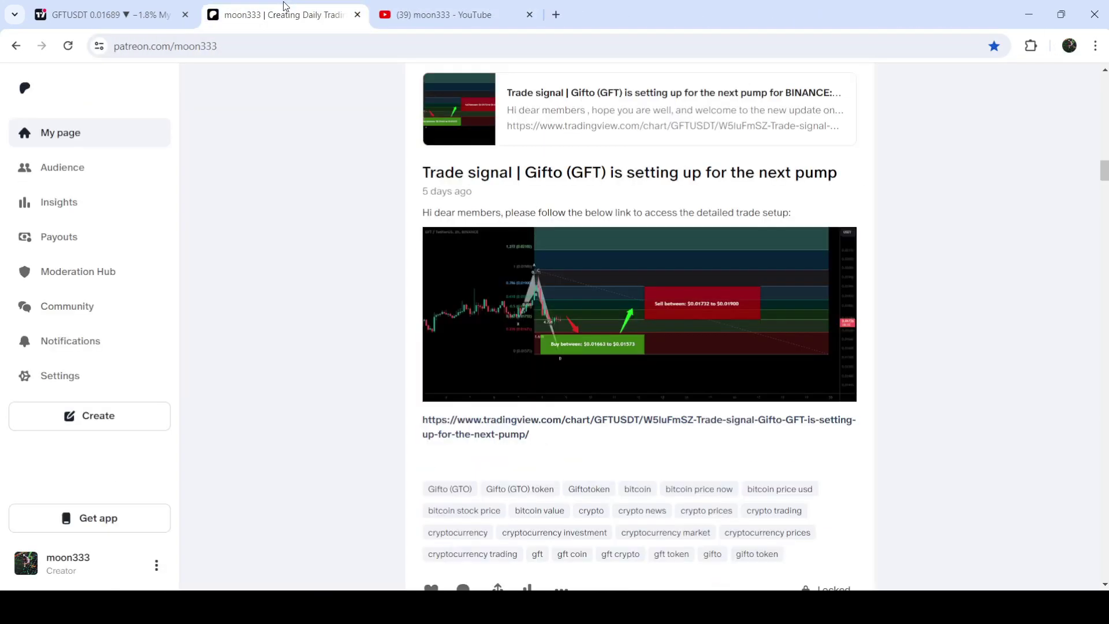
Step: Open the TradingView Gifto (GFT) trade-signal idea from the Patreon post's link preview card
left_click(537, 118)
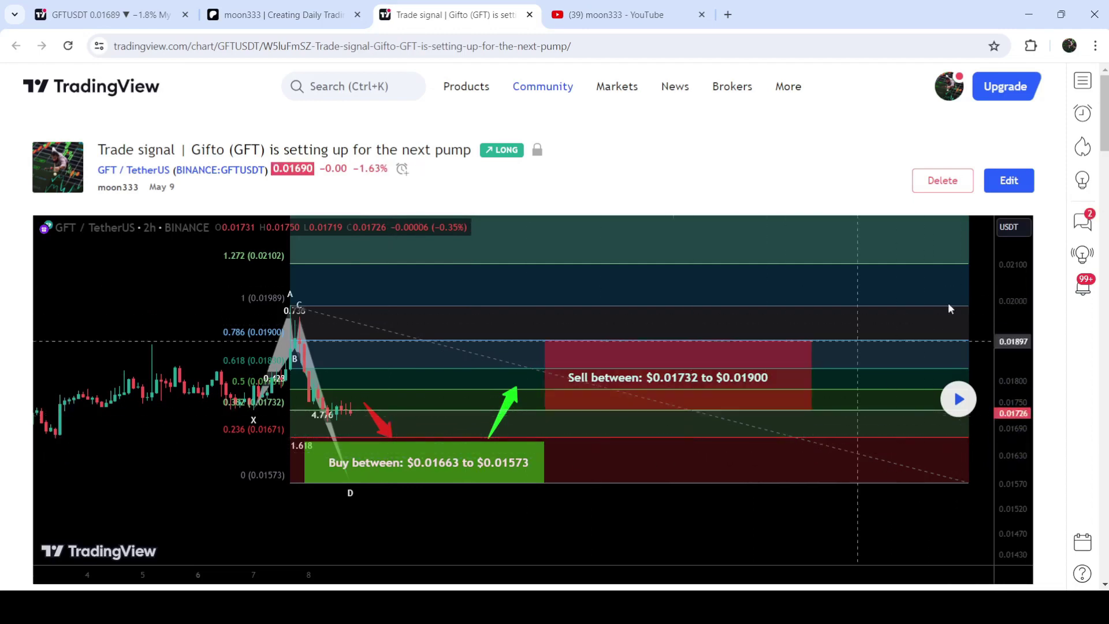
Step: Highlight the buy range, sell range and stop-loss value in the idea description
left_click_drag(1105, 135, 1104, 228)
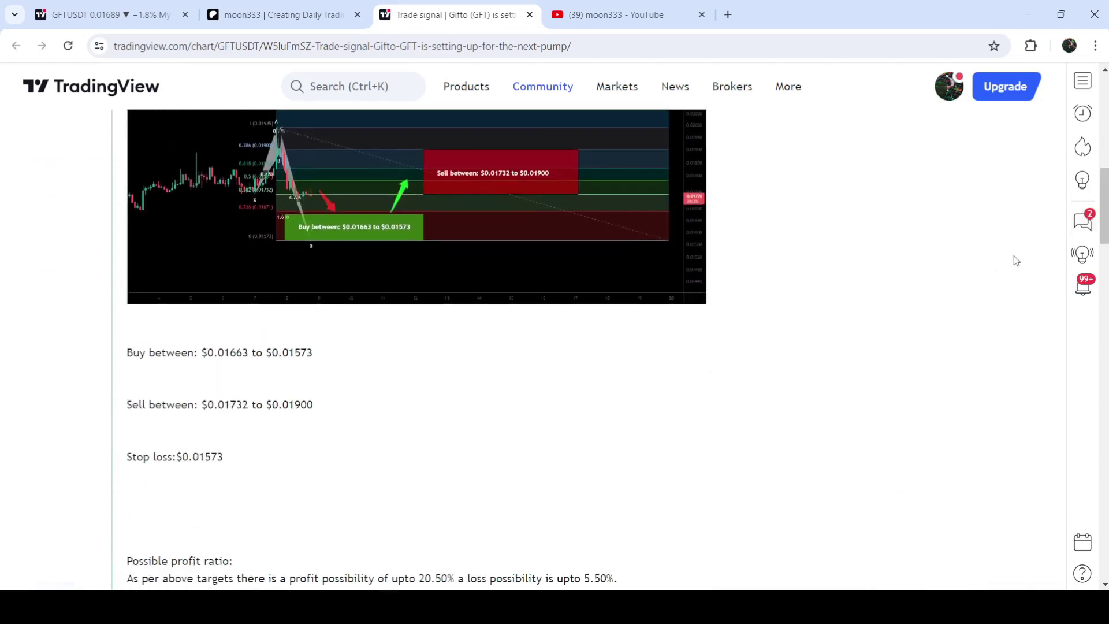
left_click_drag(202, 352, 374, 356)
left_click_drag(226, 405, 324, 409)
left_click_drag(182, 457, 339, 451)
Step: Bring the idea chart up to recent candles, then return to the GFTUSDT weekly chart
scroll(958, 398, "up", 10)
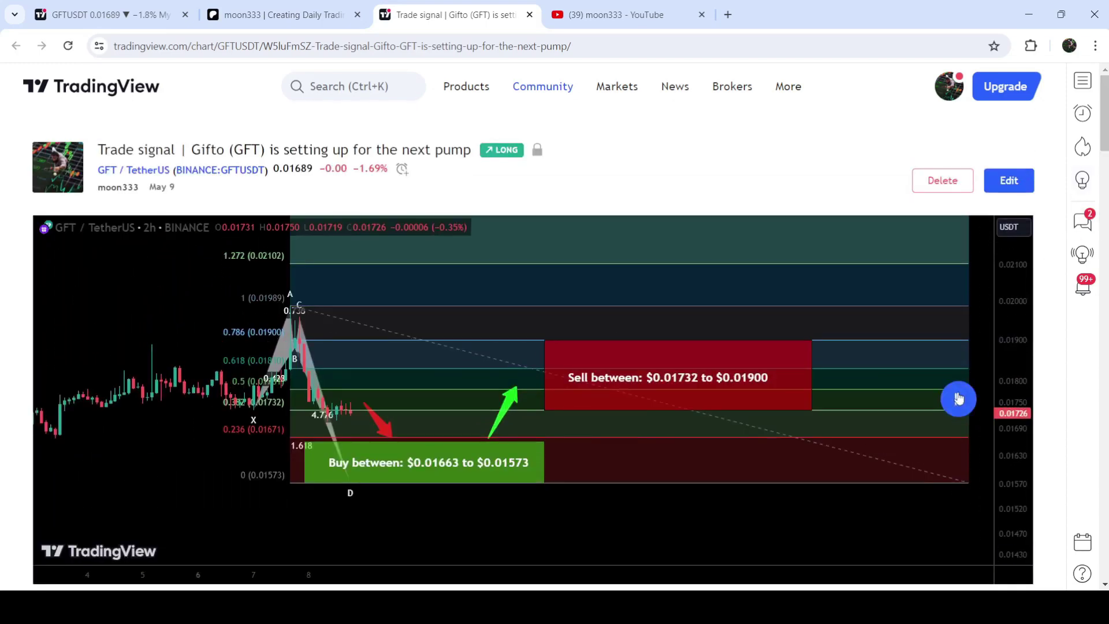
left_click(958, 398)
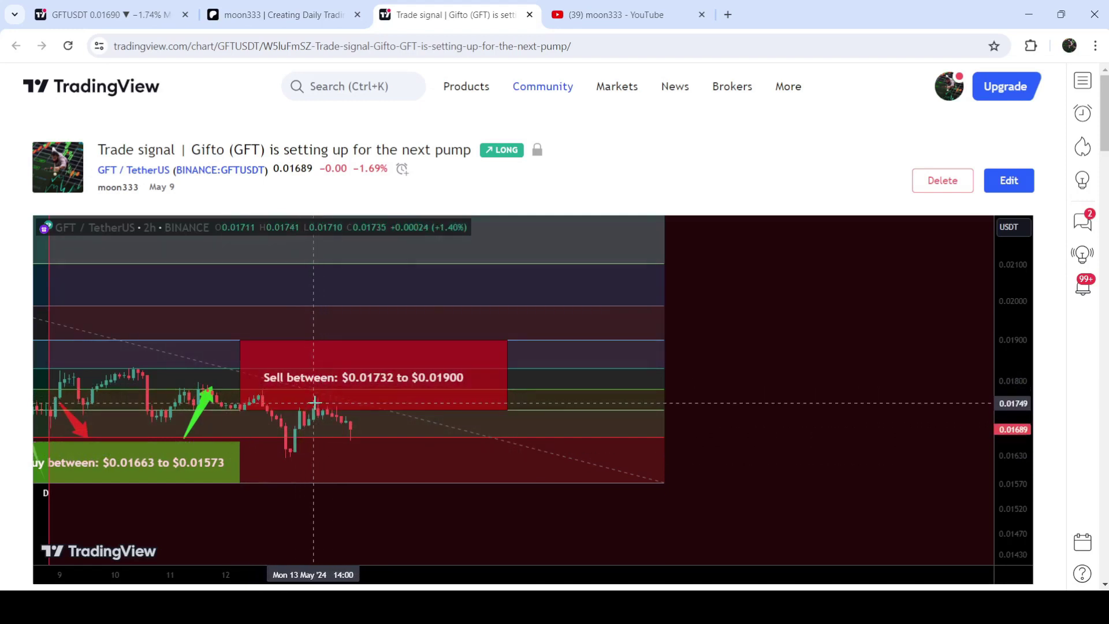
left_click(152, 15)
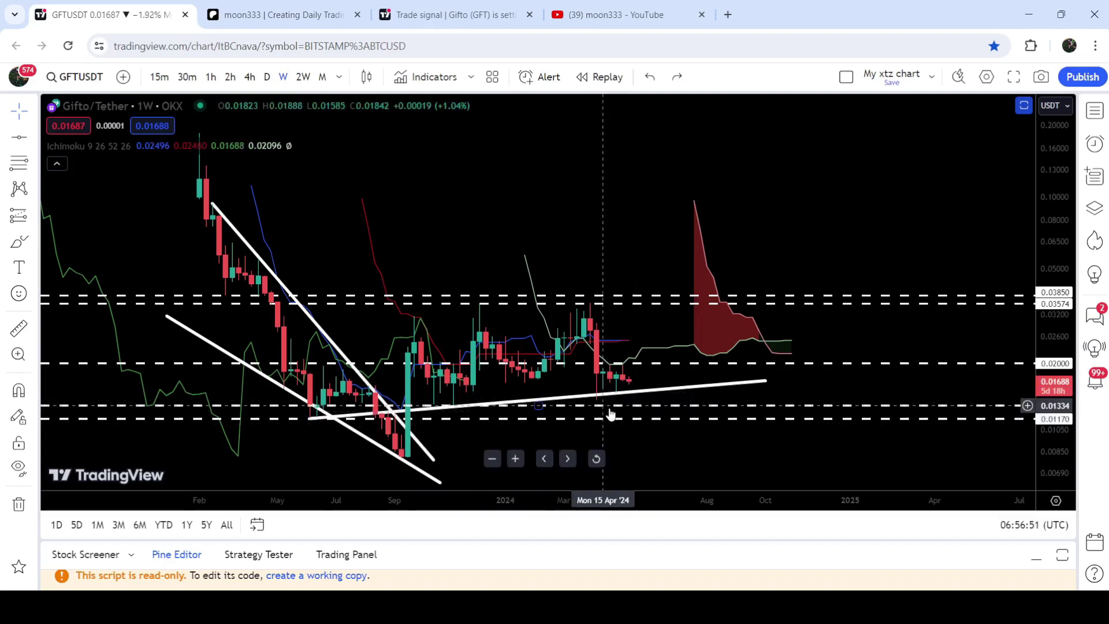
Step: Show a Stochastic (14, 1, 3) pane below the GFTUSDT weekly price chart
key("ctrl+z")
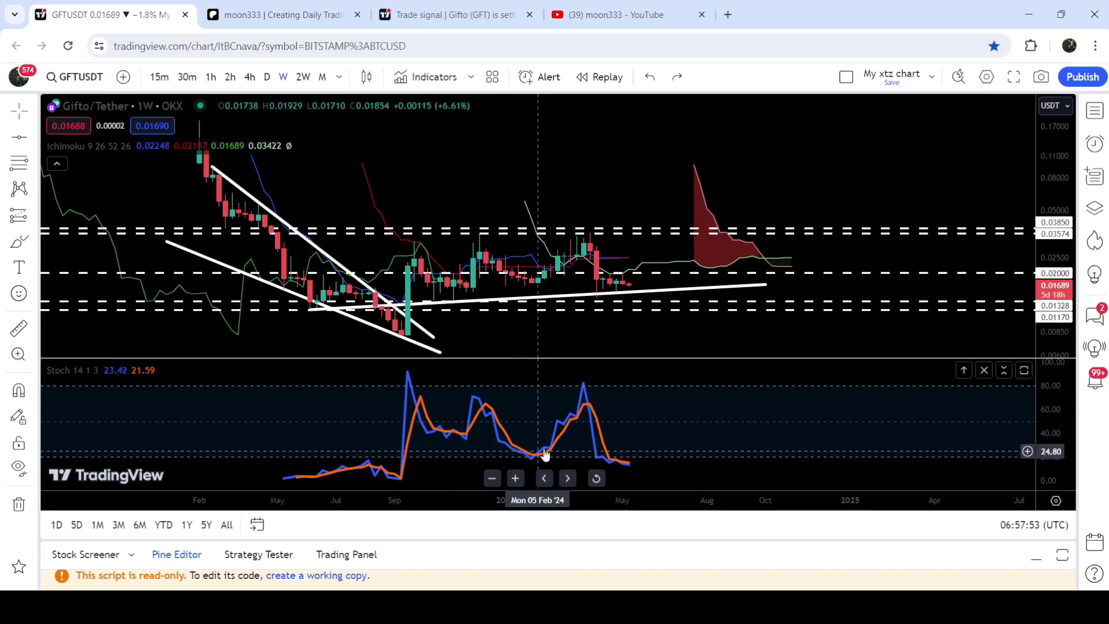
double_click(627, 431)
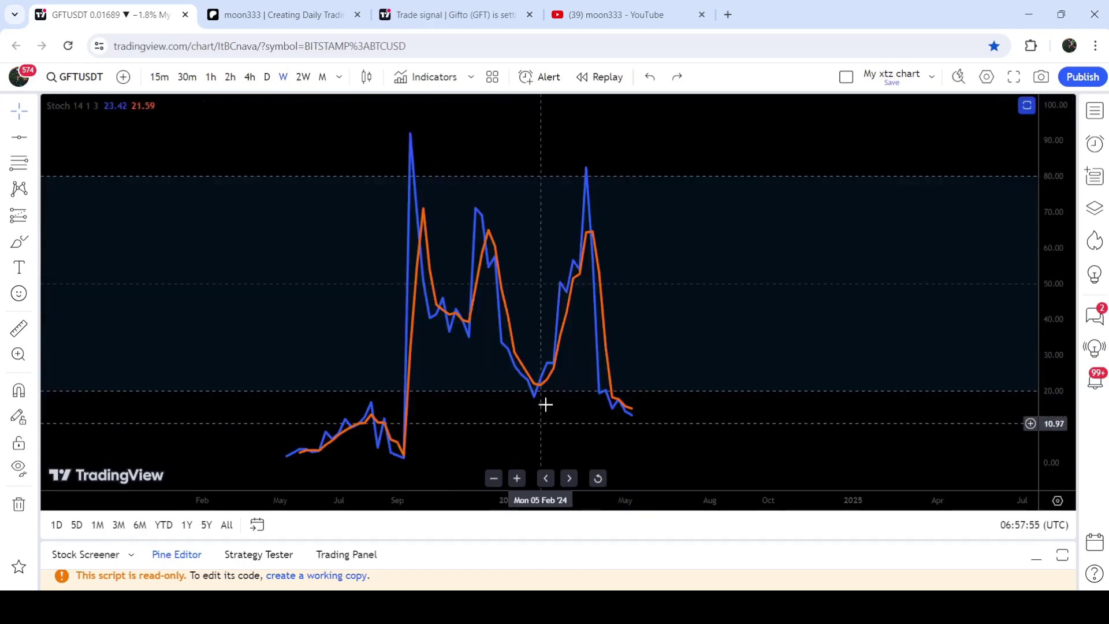
double_click(635, 369)
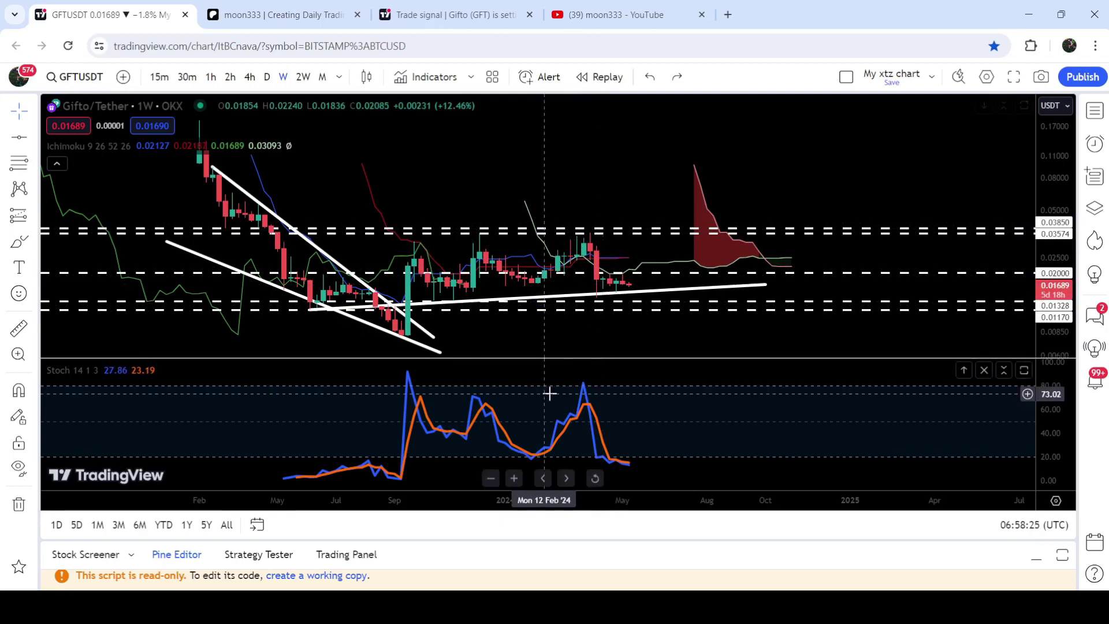
double_click(636, 451)
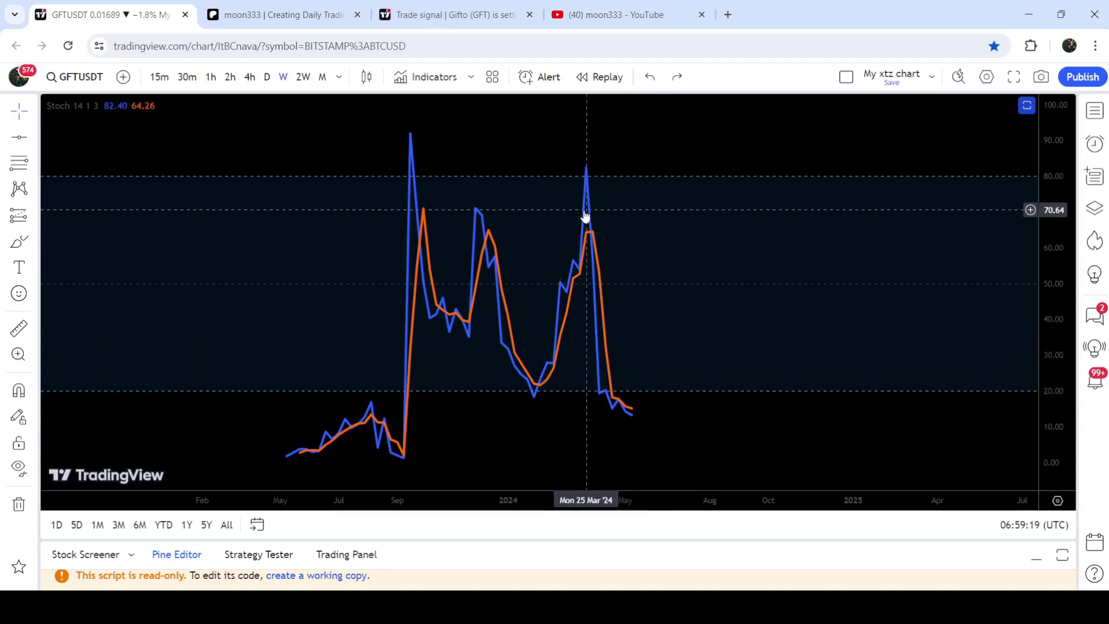
double_click(617, 140)
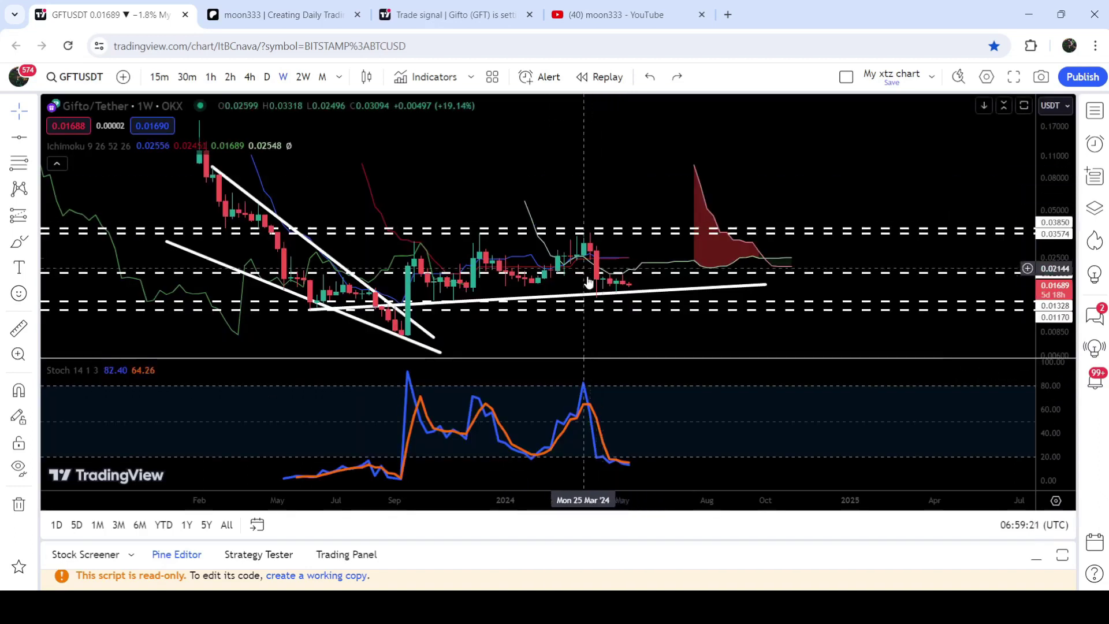
double_click(641, 434)
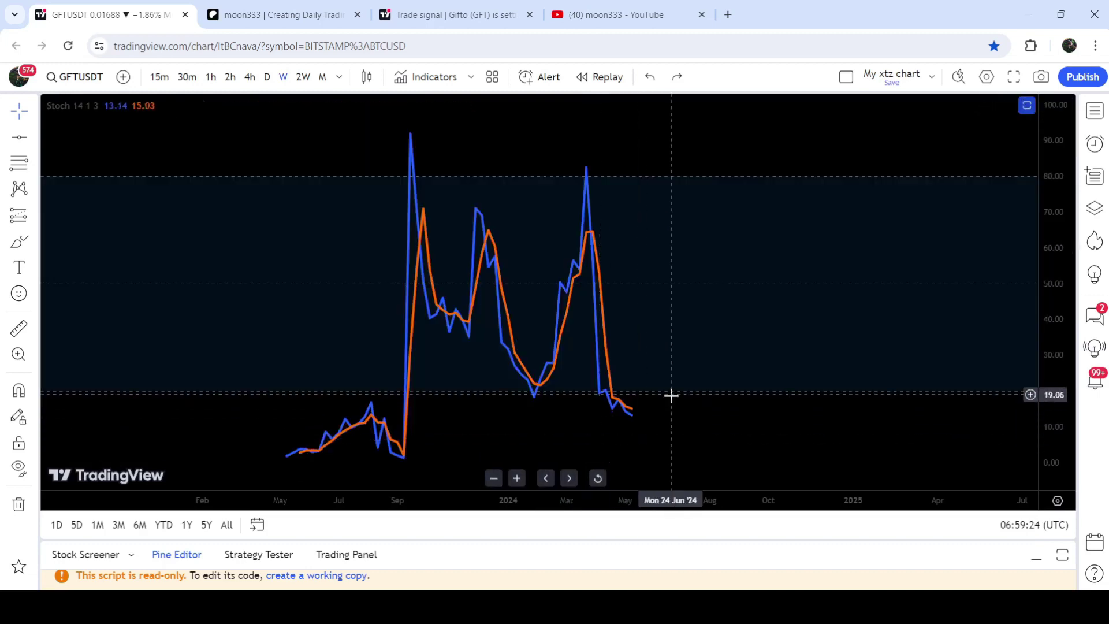
double_click(644, 363)
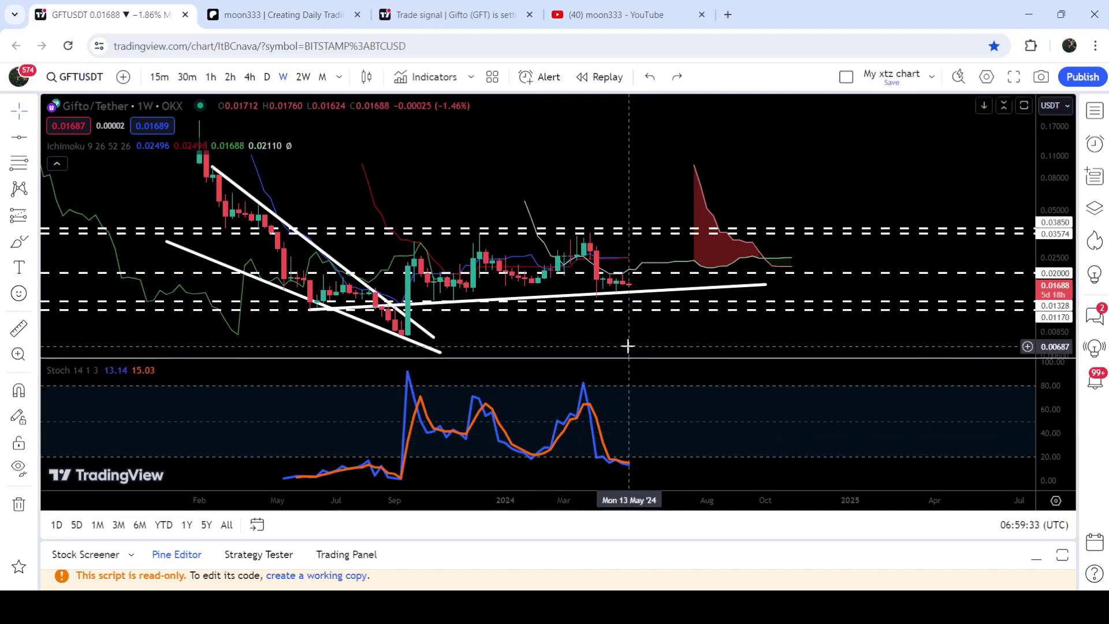
double_click(628, 345)
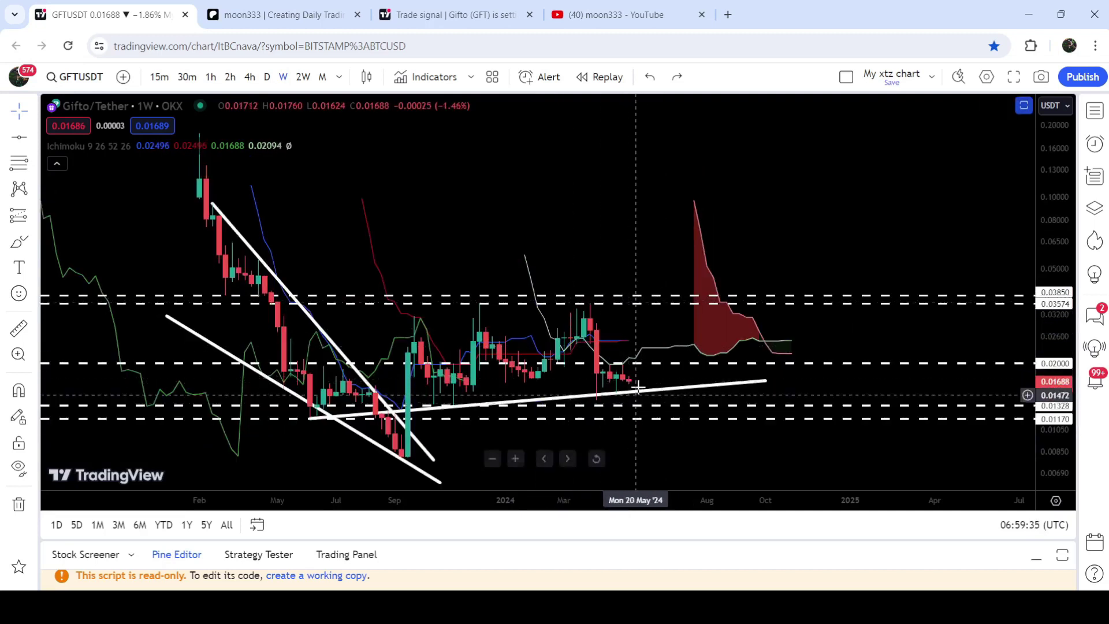
Step: Copy the rising support trend line up along the highs as the channel's upper line
left_click_drag(1043, 410, 1042, 300)
left_click_drag(901, 255, 775, 215)
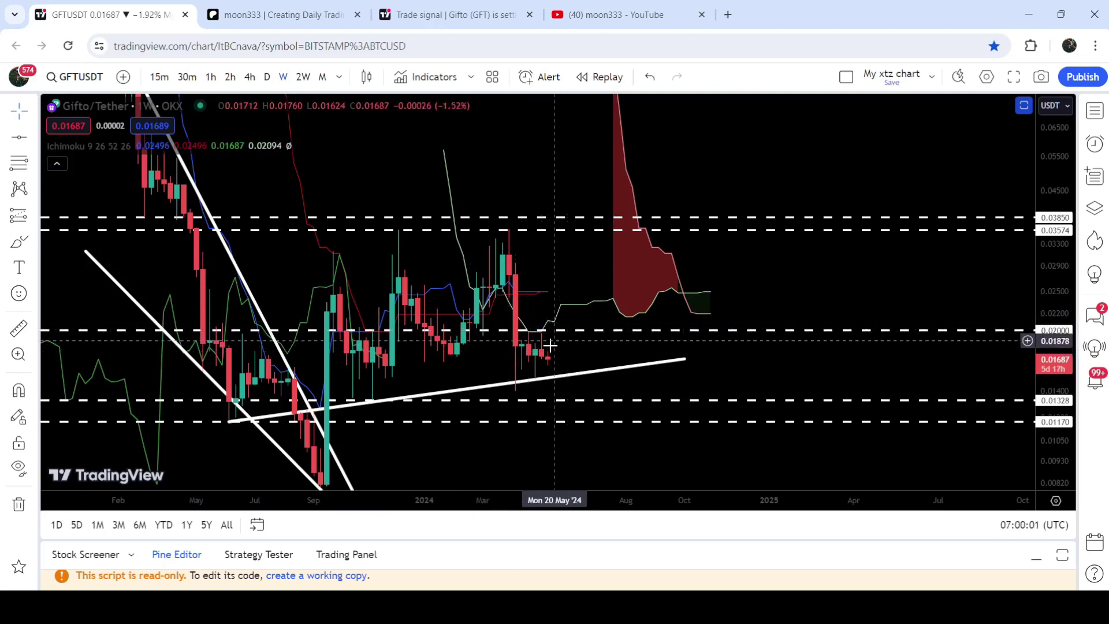
left_click(610, 376)
left_click_drag(610, 376, 572, 217)
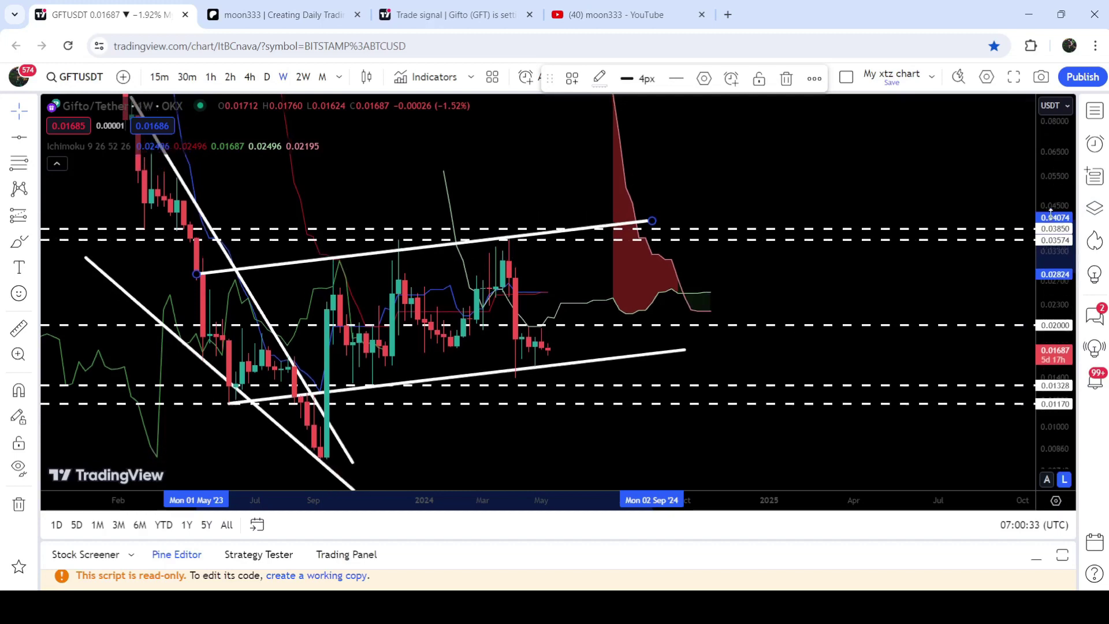
left_click(520, 173)
scroll(519, 173, "left", 5)
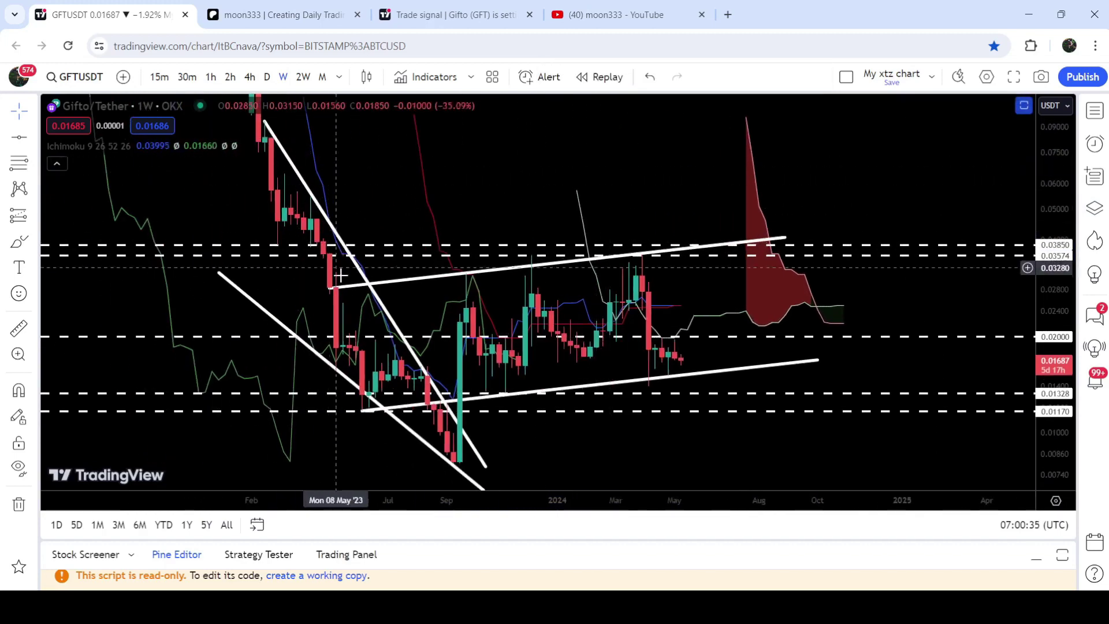
left_click_drag(1055, 185, 1058, 254)
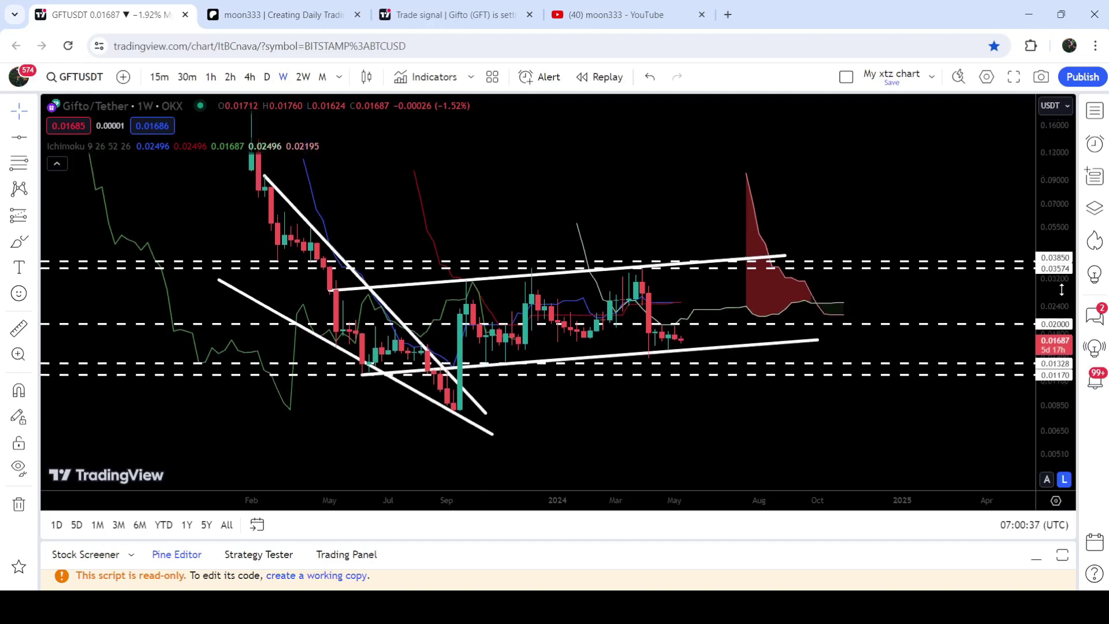
left_click_drag(558, 188, 585, 203)
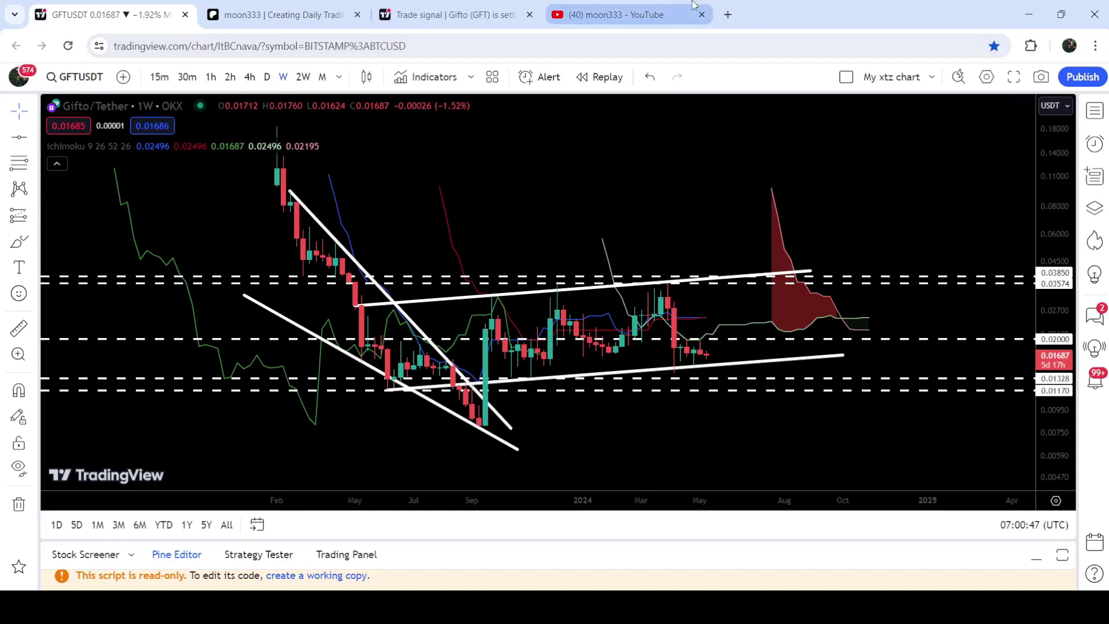
Step: Scroll the YouTube membership page down through the Gifto, Render and Kusama signal posts
left_click(666, 6)
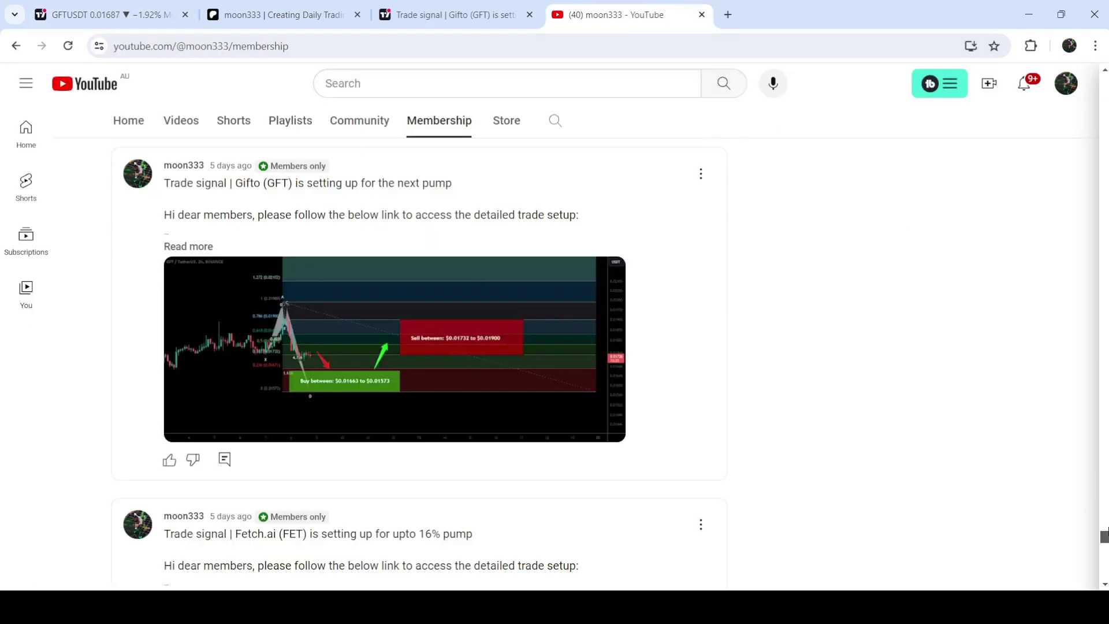
left_click_drag(1104, 540, 1098, 583)
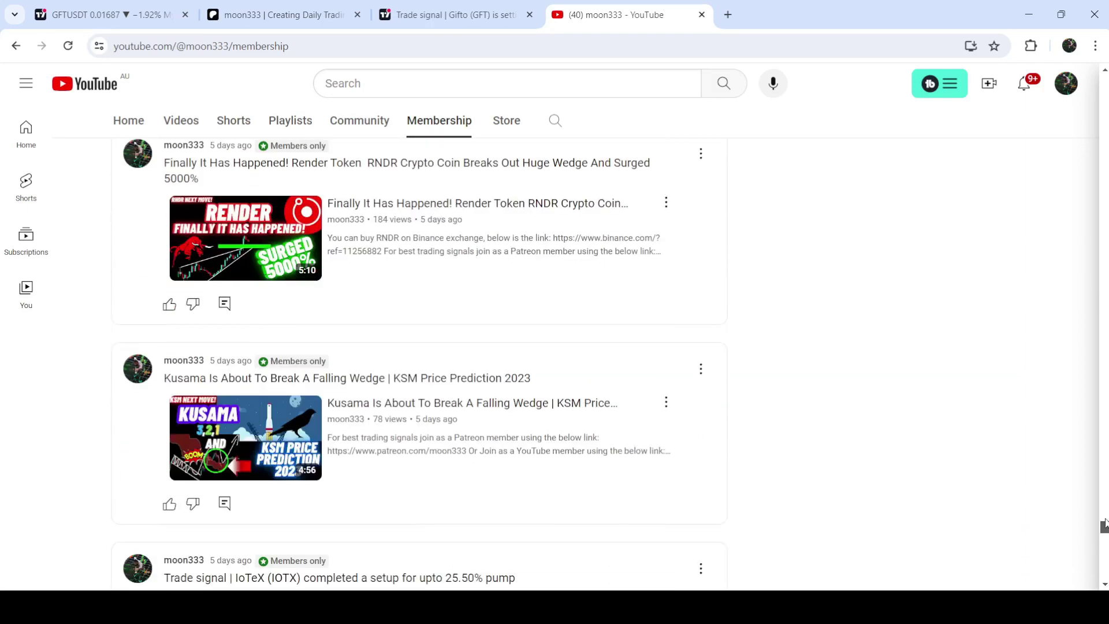